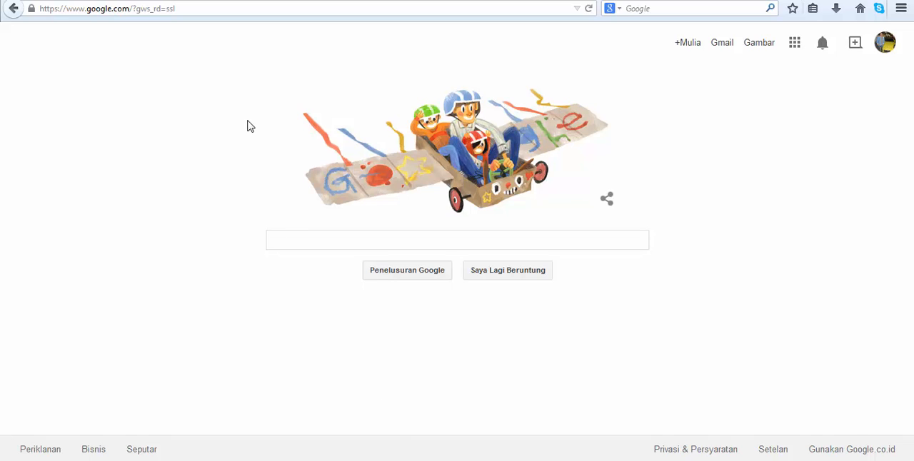
# Open facebook.com and start creating a new Page.
pyautogui.click(276, 8)
pyautogui.hotkey('ctrl', 'a')
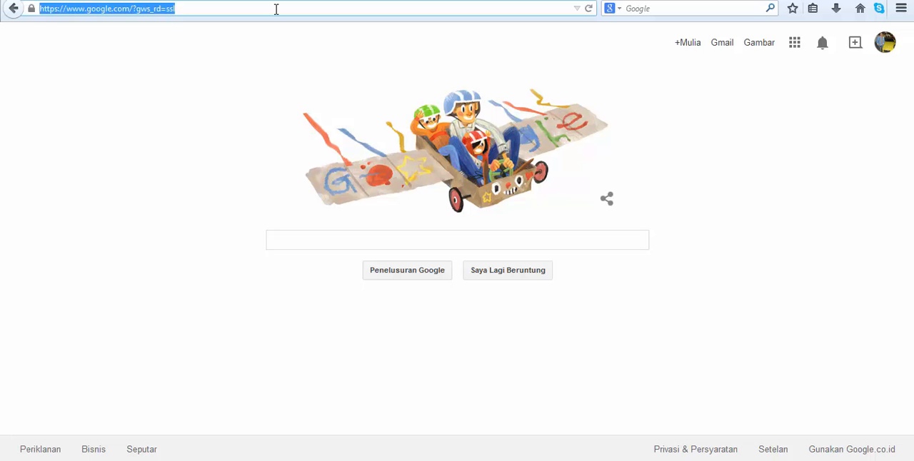
pyautogui.write('face')
pyautogui.press('Return')
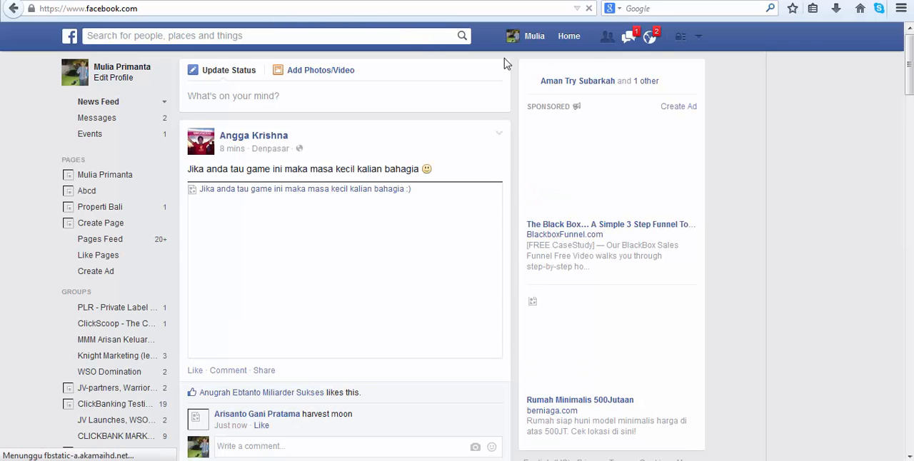
pyautogui.click(699, 42)
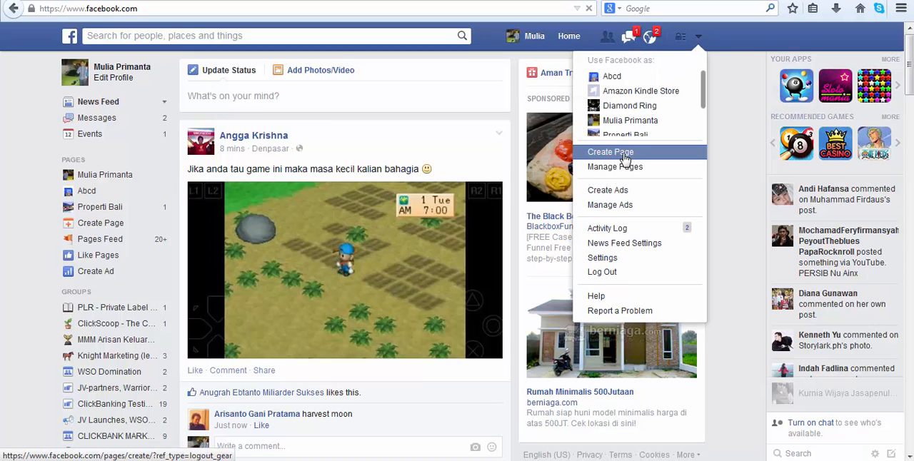
pyautogui.click(625, 157)
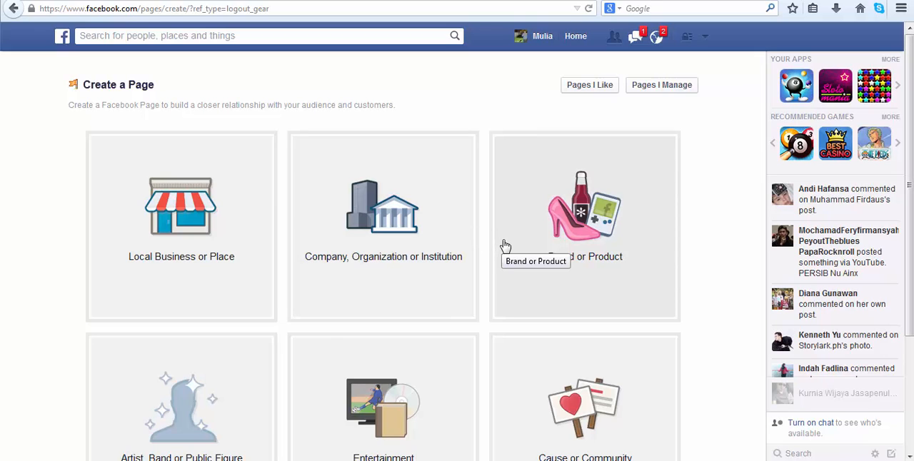
# Create a Brand or Product page in the Product/Service category with the name Properti Mewah.
pyautogui.click(580, 228)
pyautogui.click(549, 171)
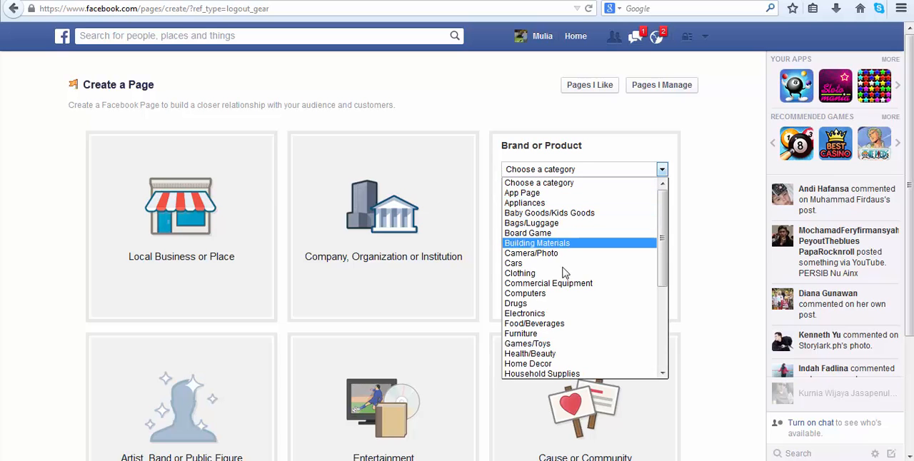
pyautogui.moveTo(662, 277); pyautogui.dragTo(663, 361)
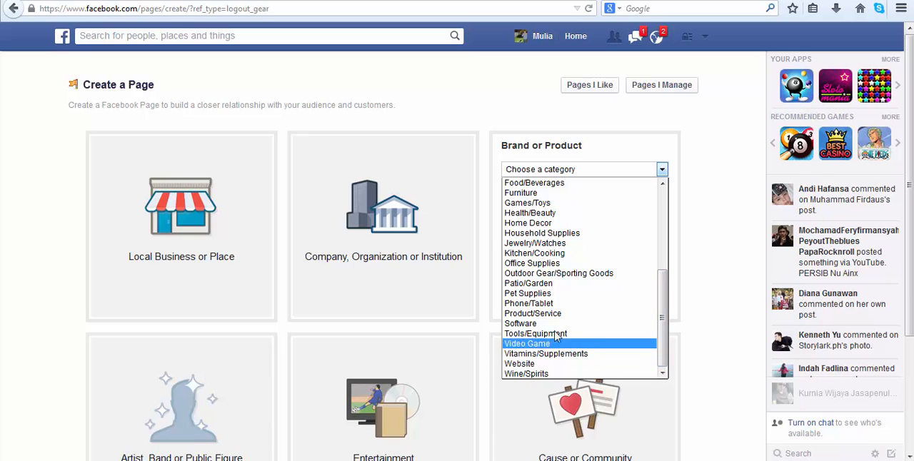
pyautogui.click(541, 315)
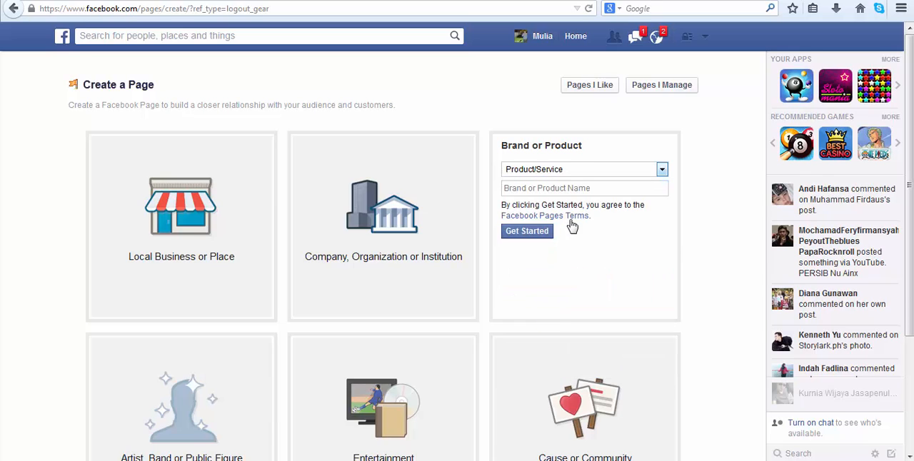
pyautogui.click(551, 187)
pyautogui.write('Propo')
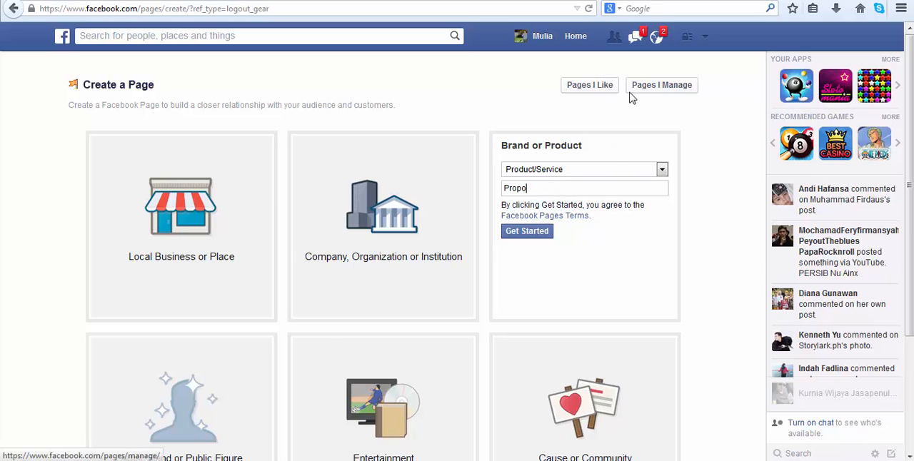
pyautogui.press('BackSpace')
pyautogui.write('erti')
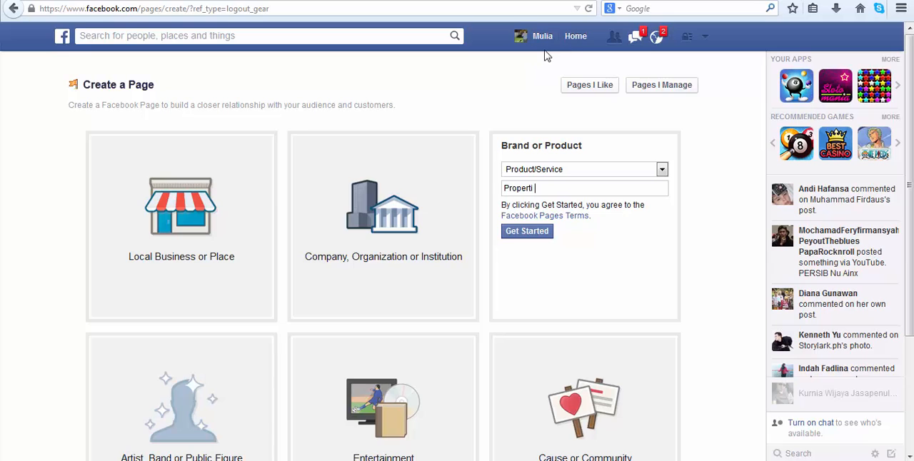
pyautogui.write(' Mewah')
pyautogui.click(528, 239)
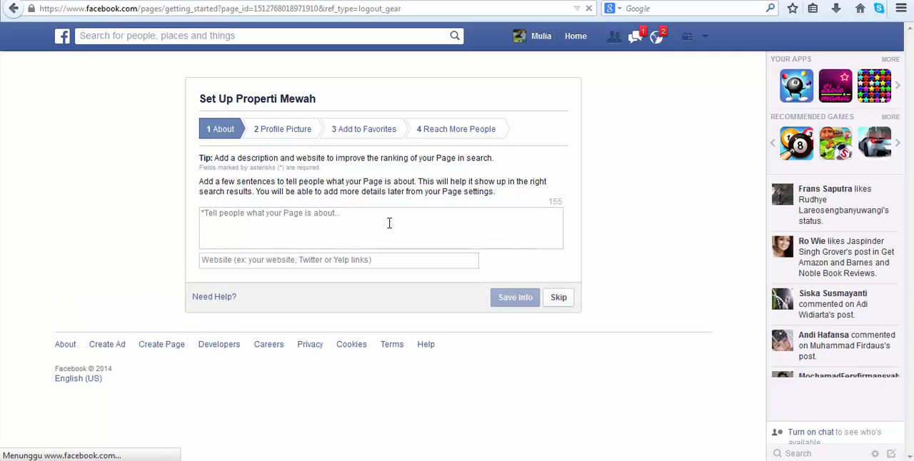
# Enter the page description "Ini adalah fanpage tentang properti mewah di Indonesia".
pyautogui.click(357, 223)
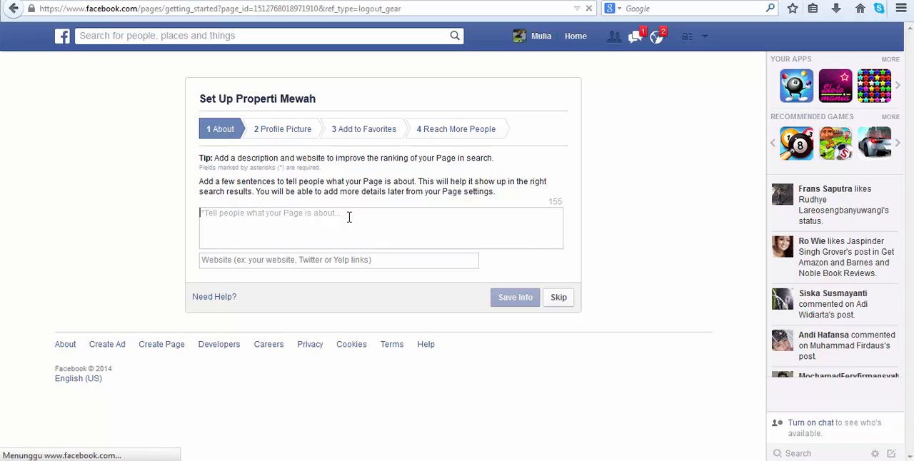
pyautogui.write('IN')
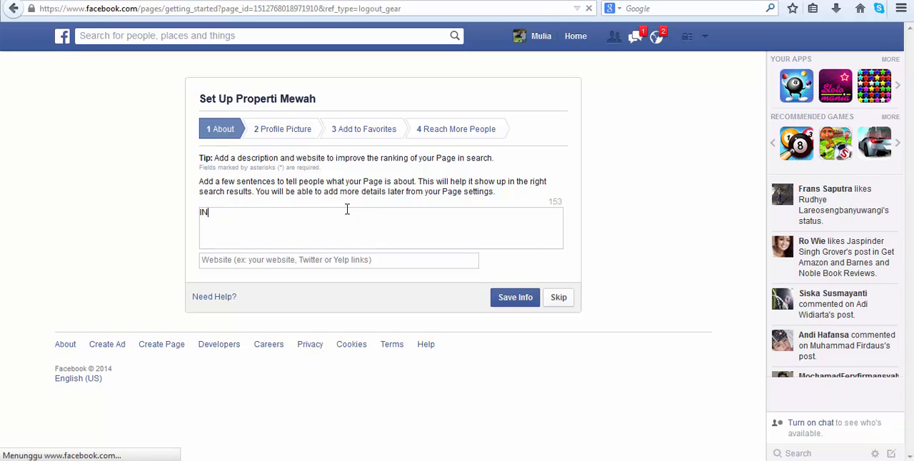
pyautogui.write('i adalah ')
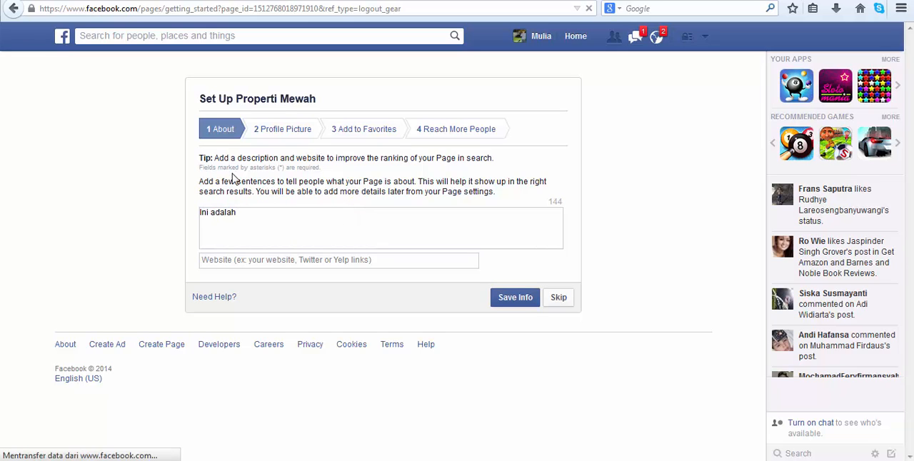
pyautogui.write('fanpage te')
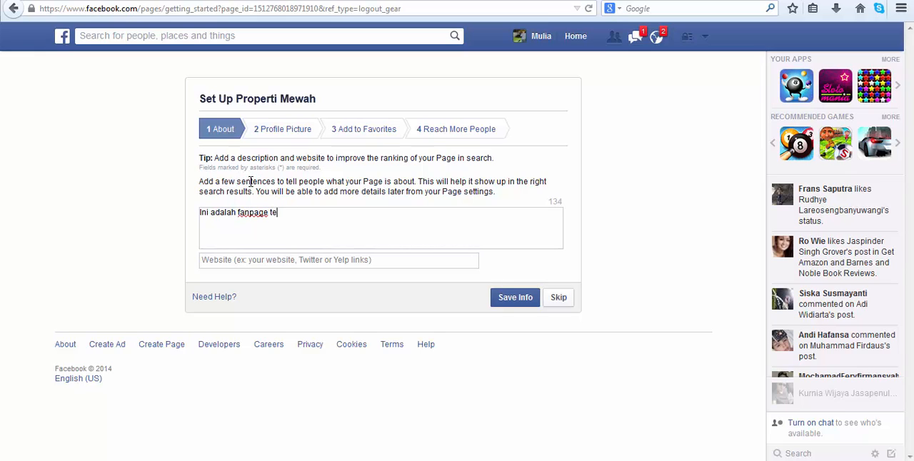
pyautogui.write('ntang properti ')
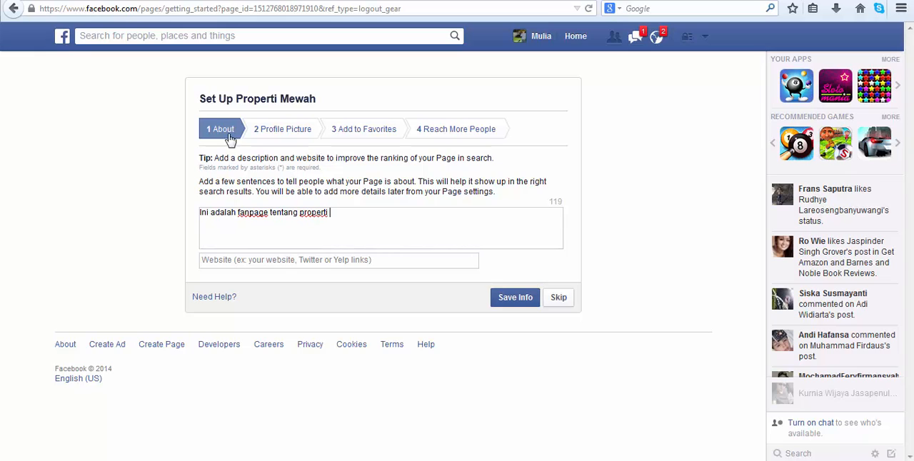
pyautogui.write('mewah di Indonesia')
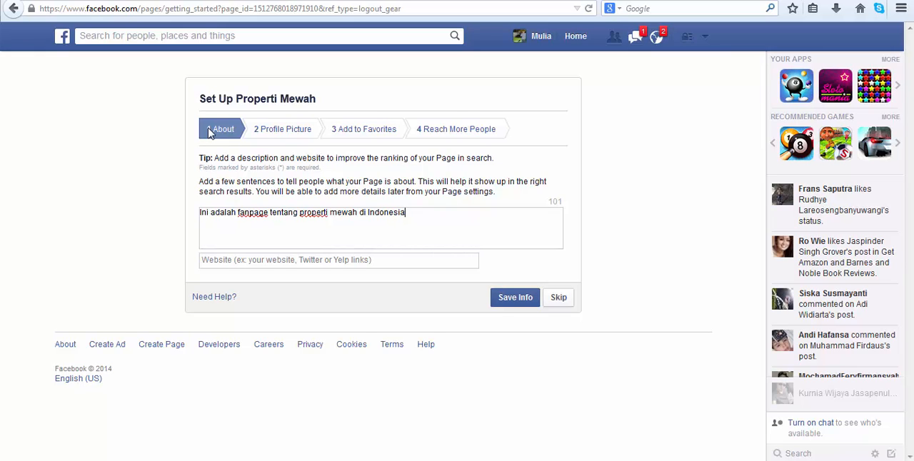
pyautogui.click(334, 255)
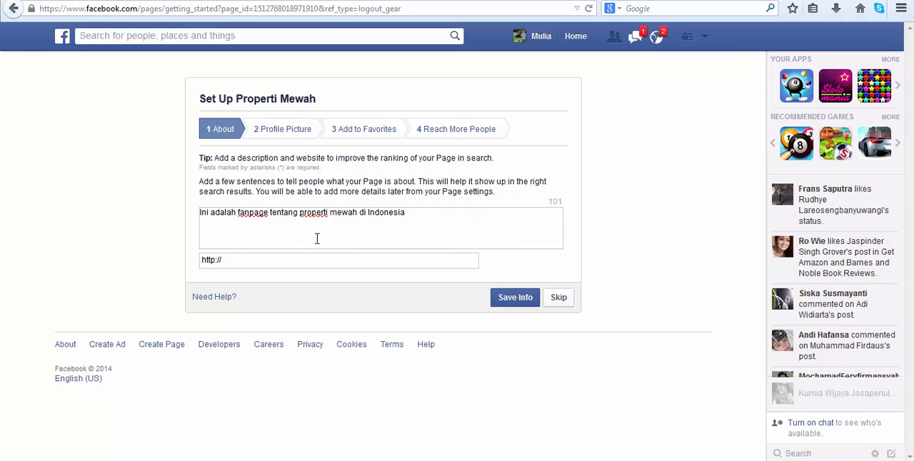
pyautogui.write('propertisaya.com')
pyautogui.click(520, 303)
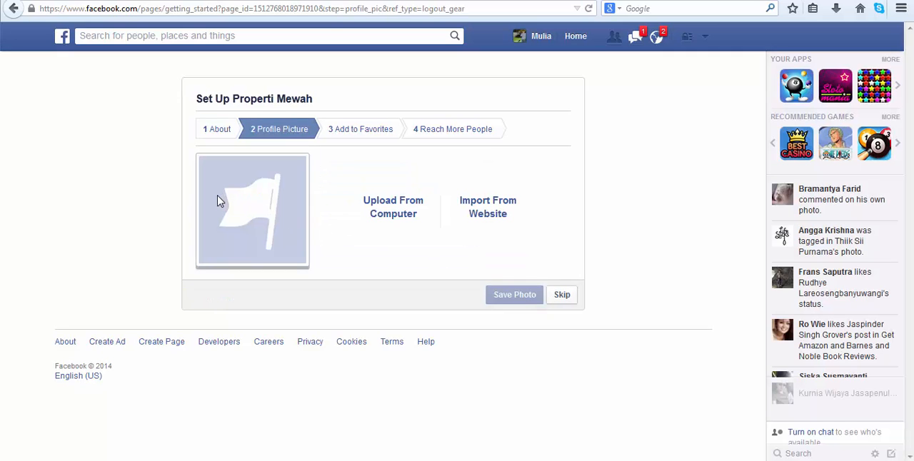
# Upload the JPG image 125 from the Desktop as the page's profile picture and continue the setup.
pyautogui.click(409, 205)
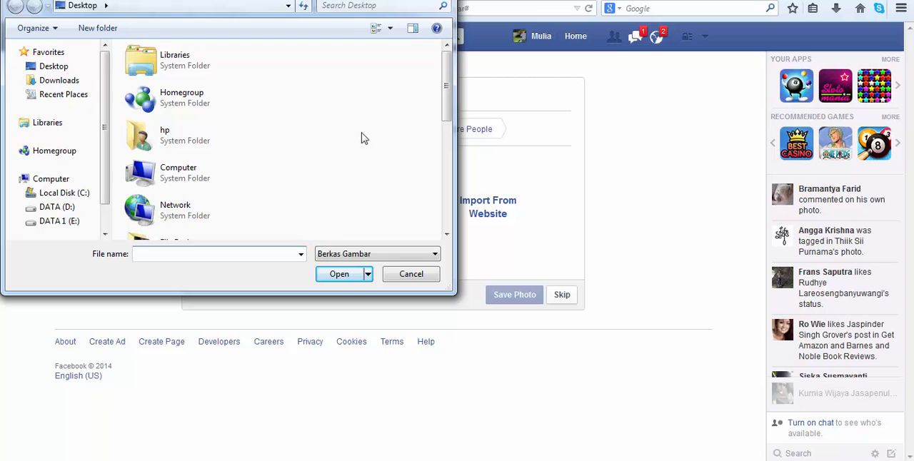
pyautogui.moveTo(450, 112); pyautogui.dragTo(445, 217)
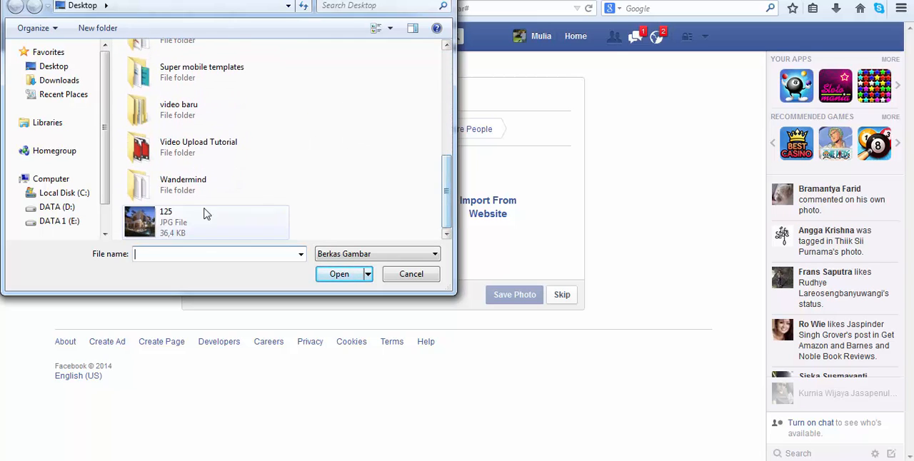
pyautogui.doubleClick(153, 228)
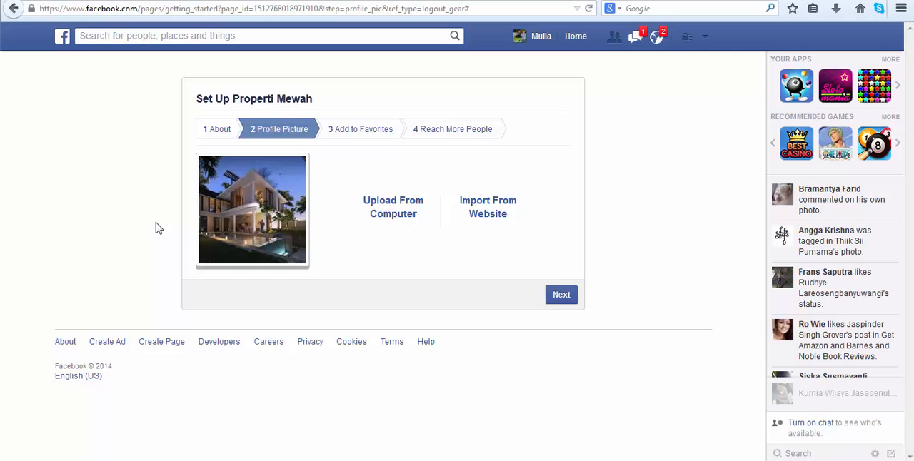
pyautogui.click(561, 295)
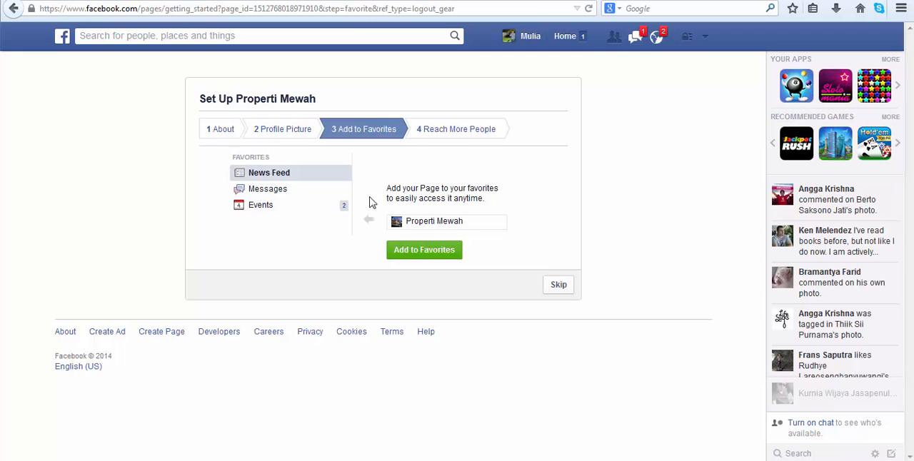
# Finish the page setup without adding the page to favorites or promoting it with an ad.
pyautogui.click(564, 288)
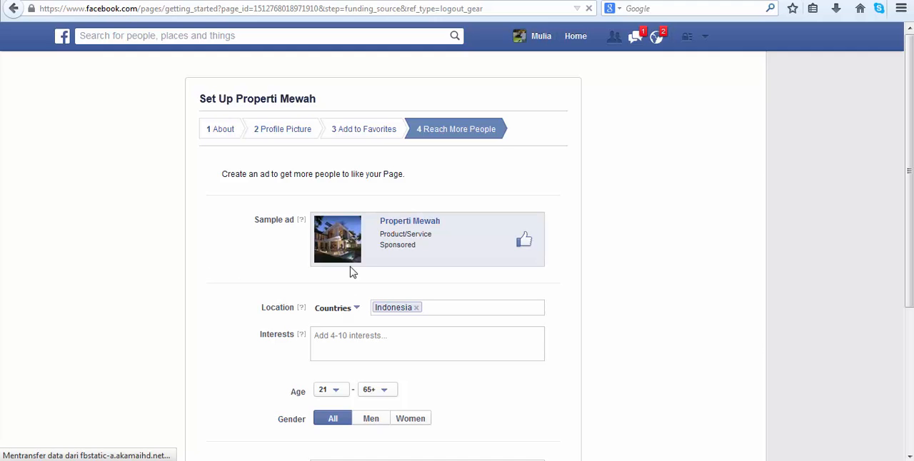
pyautogui.scroll(-3, 330, 236)
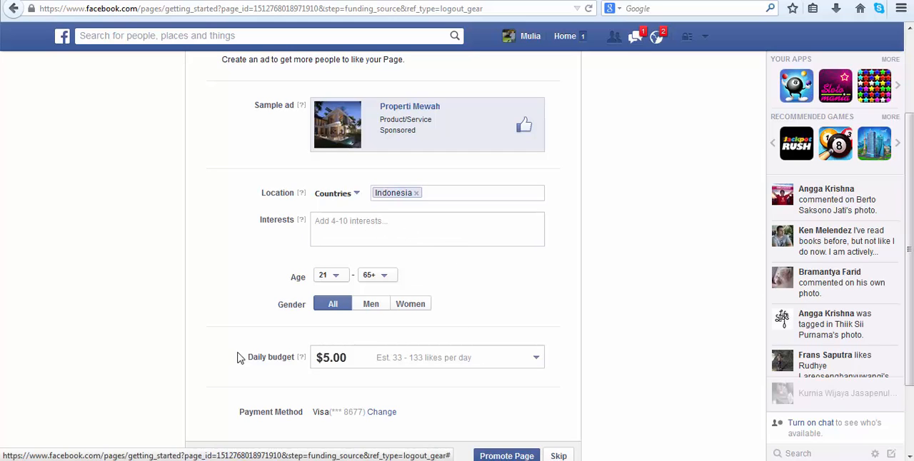
pyautogui.scroll(-2, 321, 363)
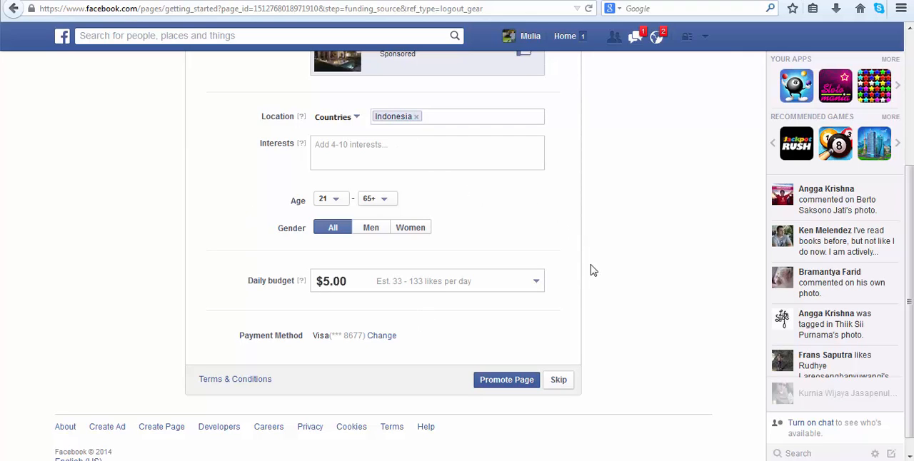
pyautogui.click(561, 379)
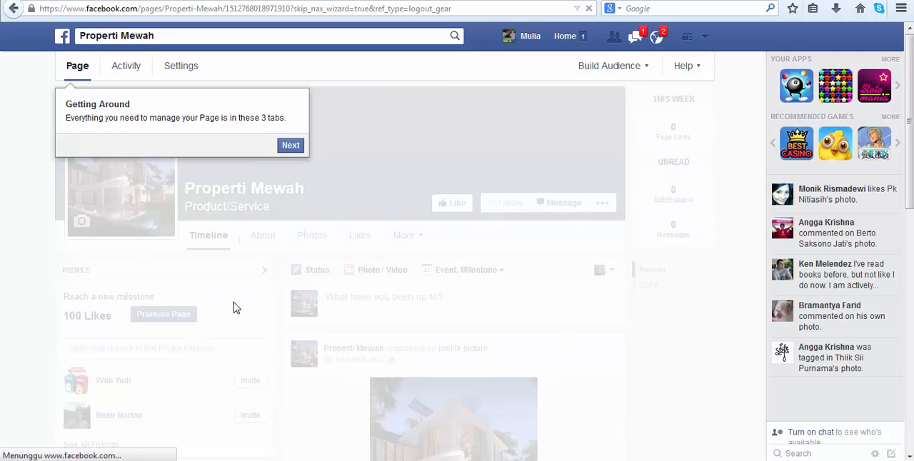
# Go through the new page's introductory tour to its end, skipping the suggestion to like the page.
pyautogui.click(285, 145)
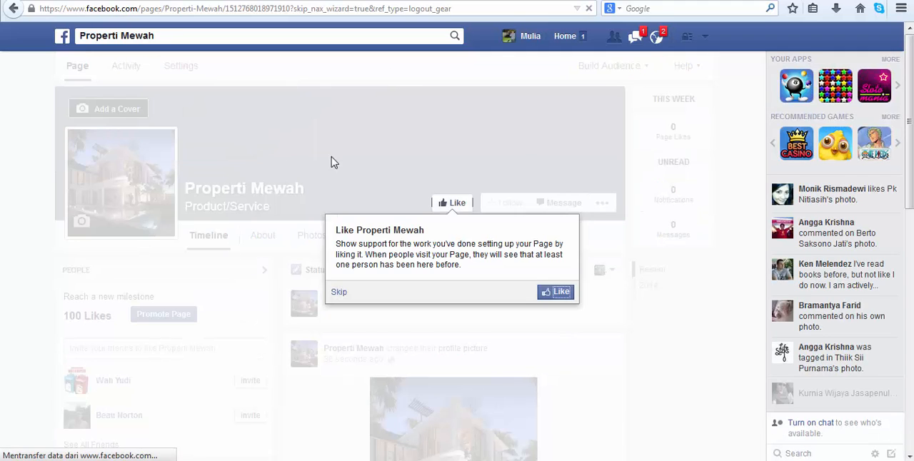
pyautogui.click(339, 294)
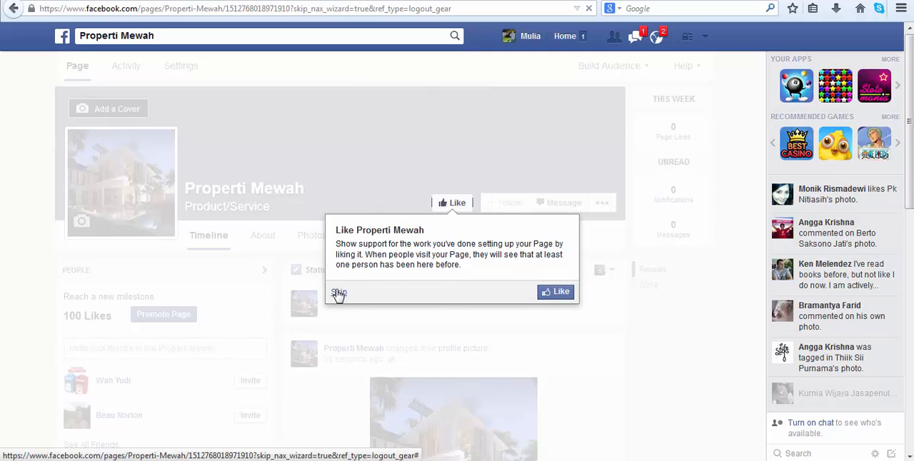
pyautogui.click(723, 172)
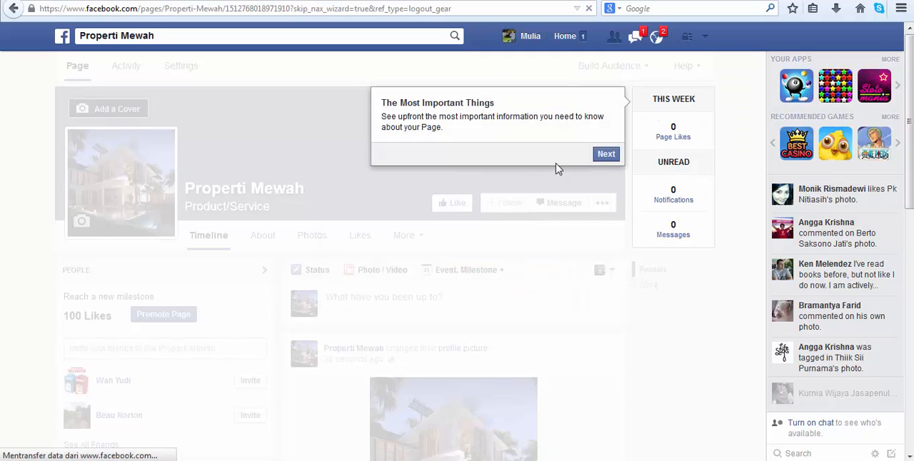
pyautogui.click(604, 154)
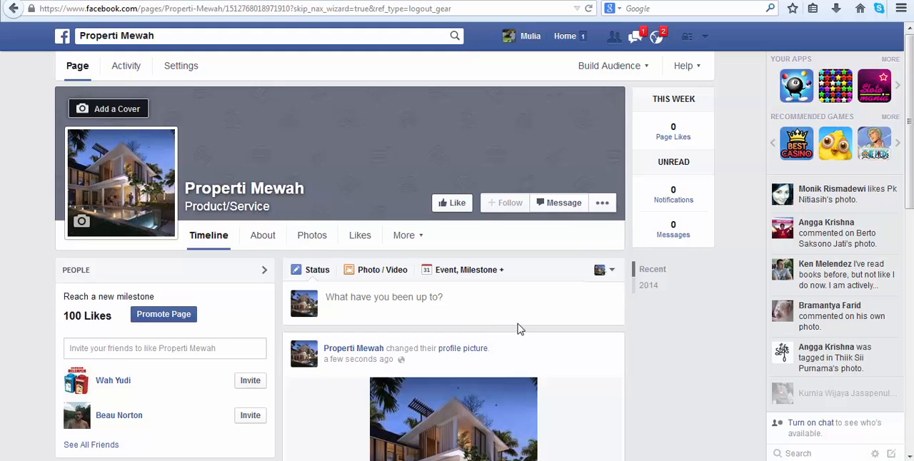
pyautogui.scroll(-3, 504, 172)
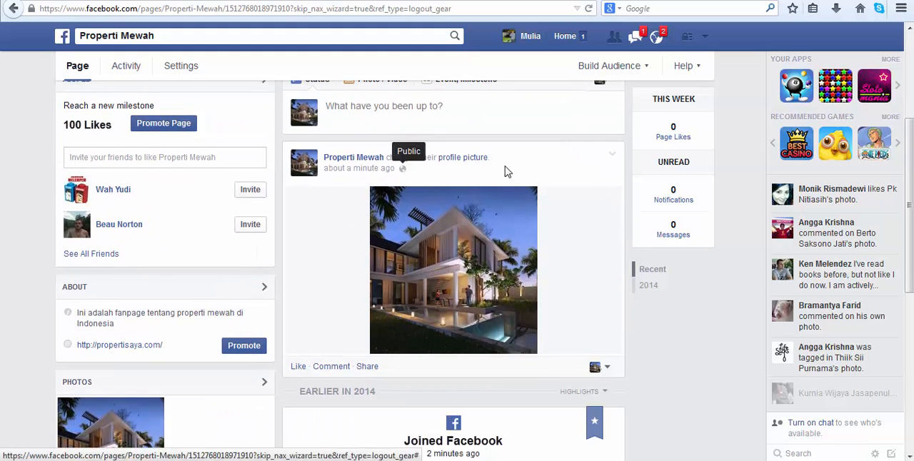
pyautogui.click(373, 119)
pyautogui.scroll(1, 388, 119)
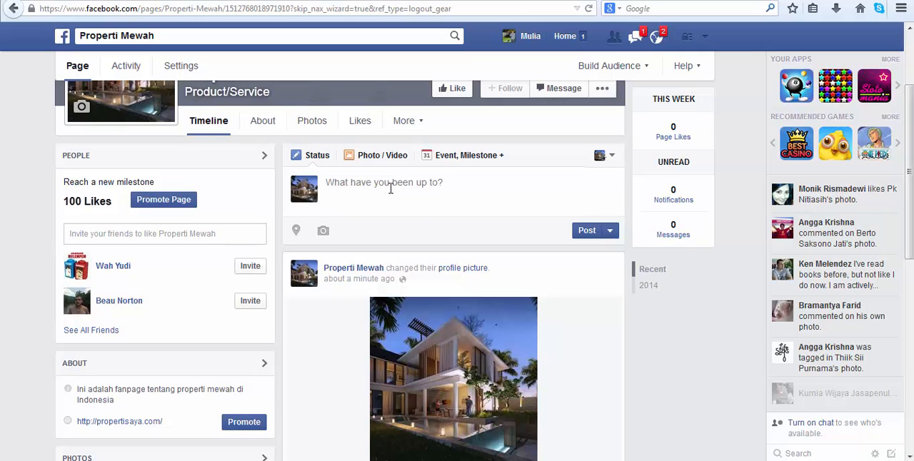
pyautogui.scroll(3, 403, 192)
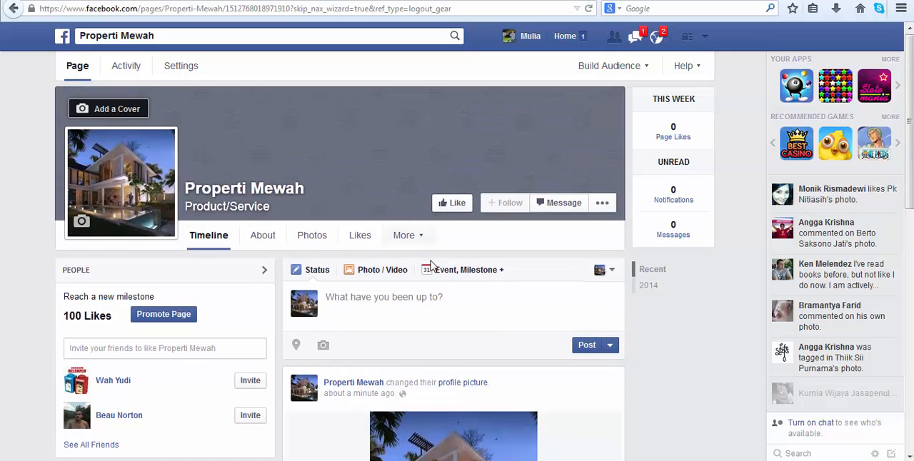